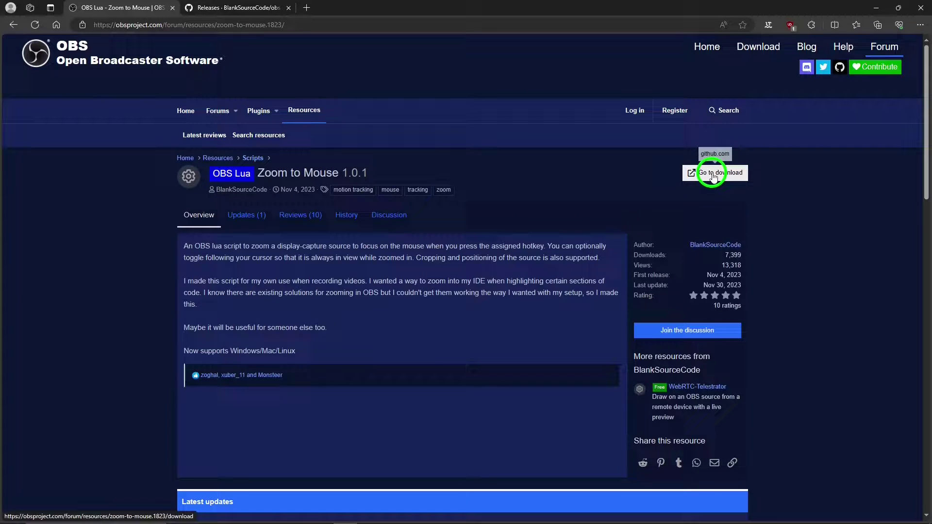
# - Follow the Zoom to Mouse forum page's download link to the obs-zoom-to-mouse 1.0.1 GitHub release
pyautogui.click(713, 176)
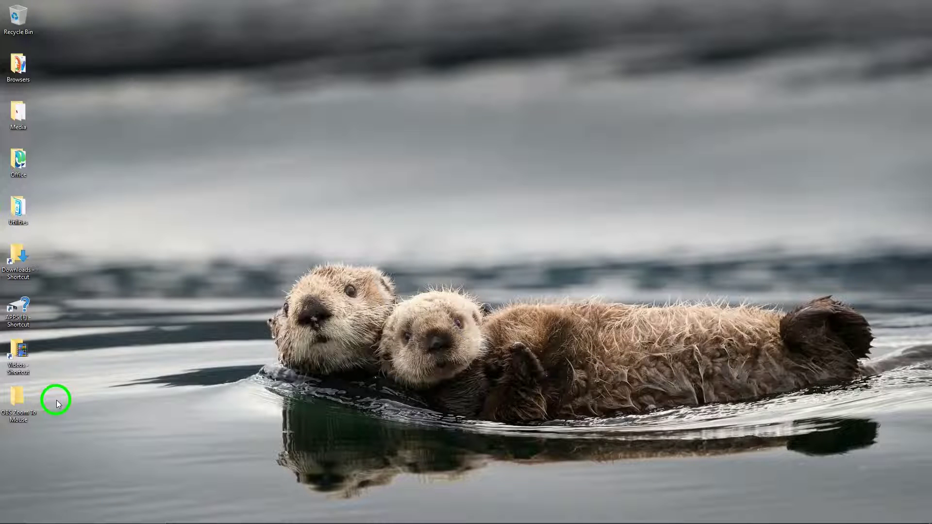
# - Open the OBS Zoom To Mouse desktop folder to confirm obs-zoom-to-mouse.lua is there
pyautogui.doubleClick(21, 396)
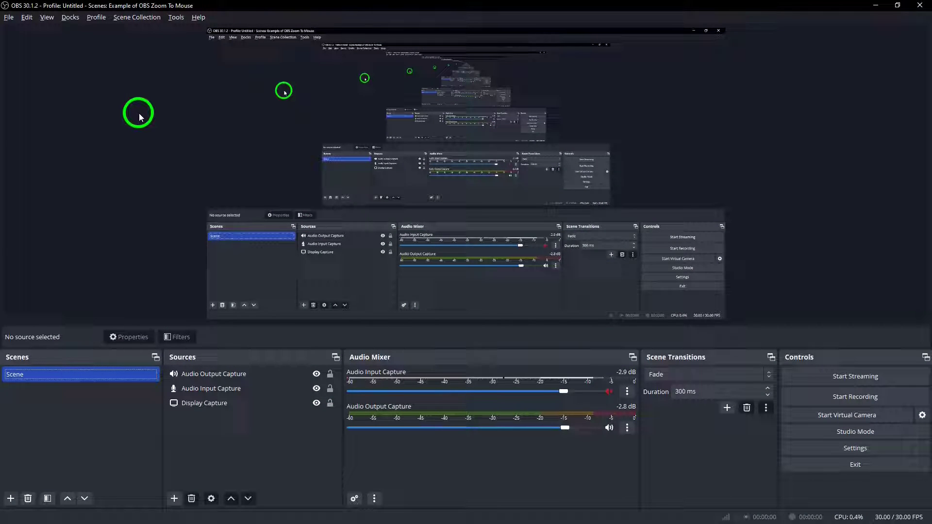
# - Add Desktop > OBS Zoom To Mouse > obs-zoom-to-mouse.lua through the Scripts manager
pyautogui.click(175, 20)
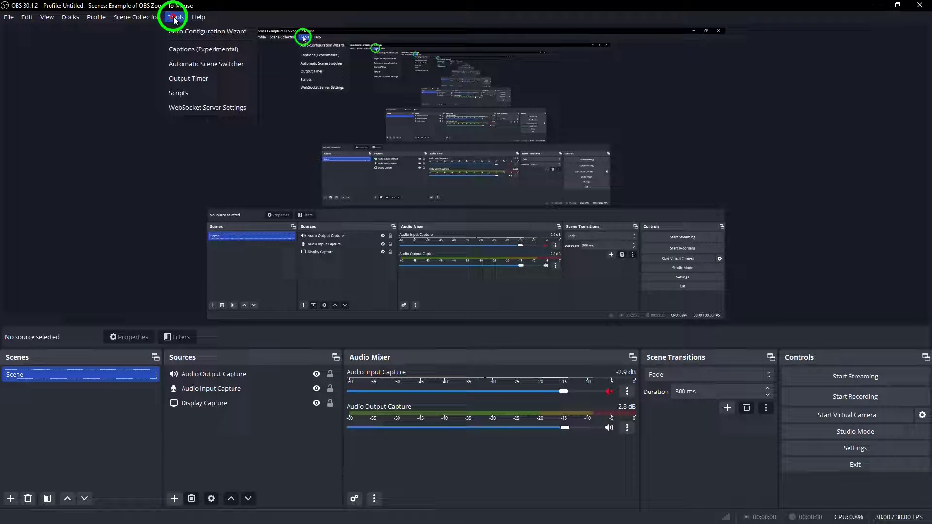
pyautogui.click(175, 92)
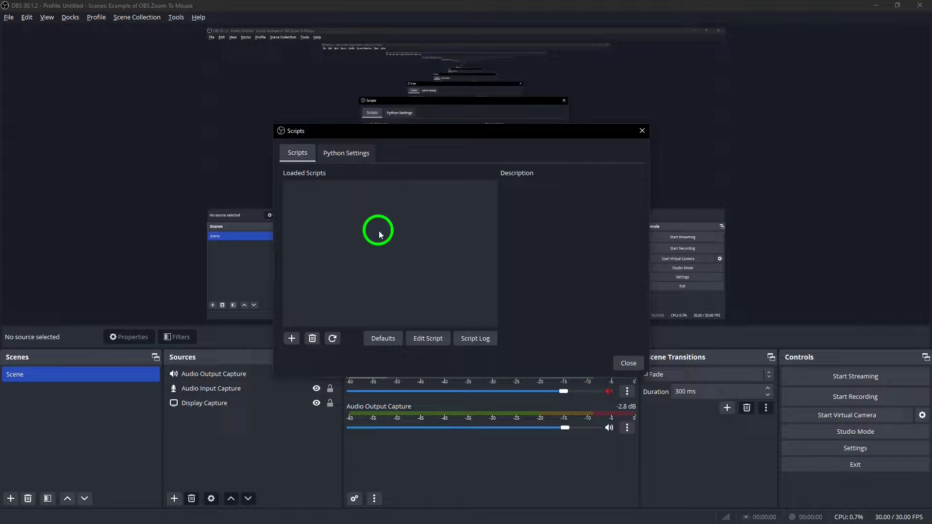
pyautogui.click(292, 339)
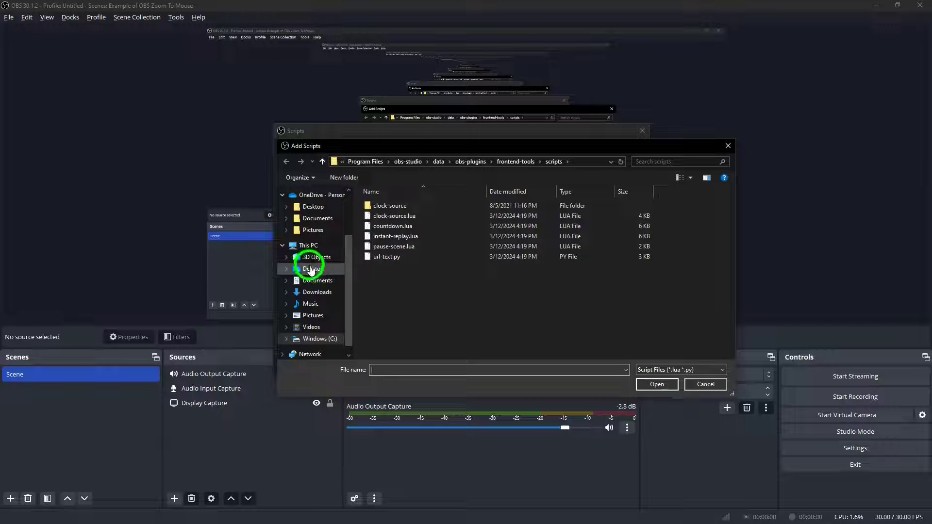
pyautogui.click(311, 270)
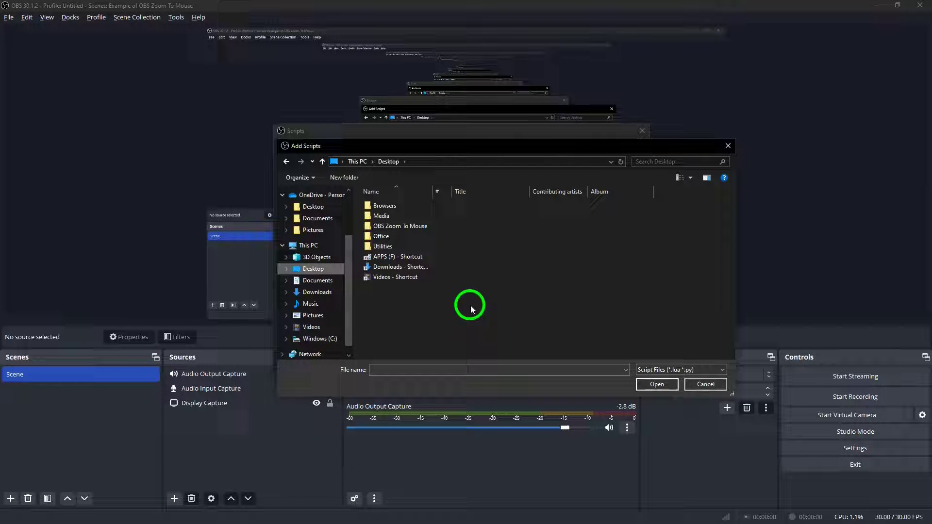
pyautogui.click(387, 227)
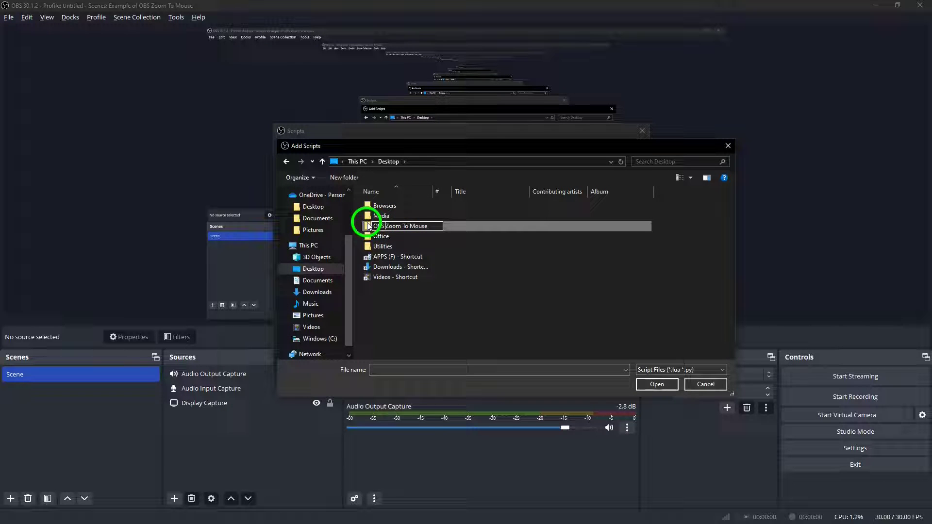
pyautogui.doubleClick(368, 226)
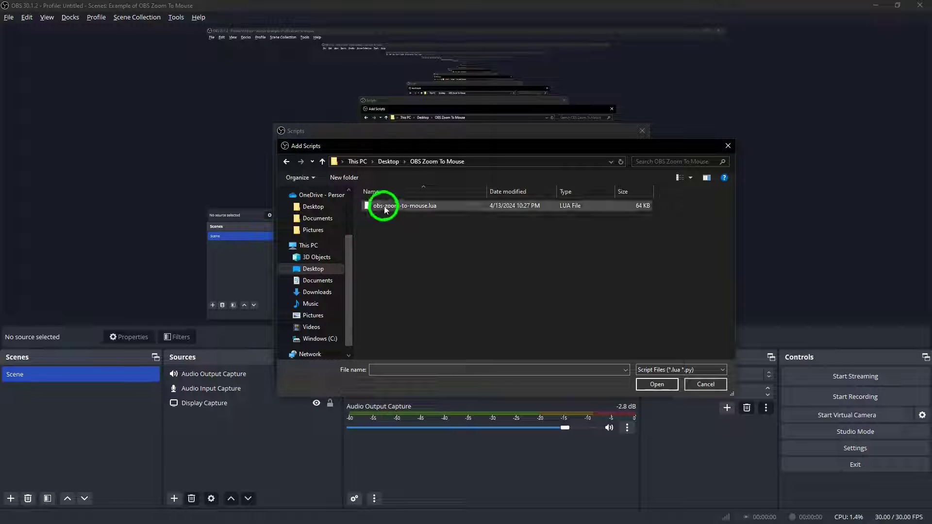
pyautogui.click(384, 210)
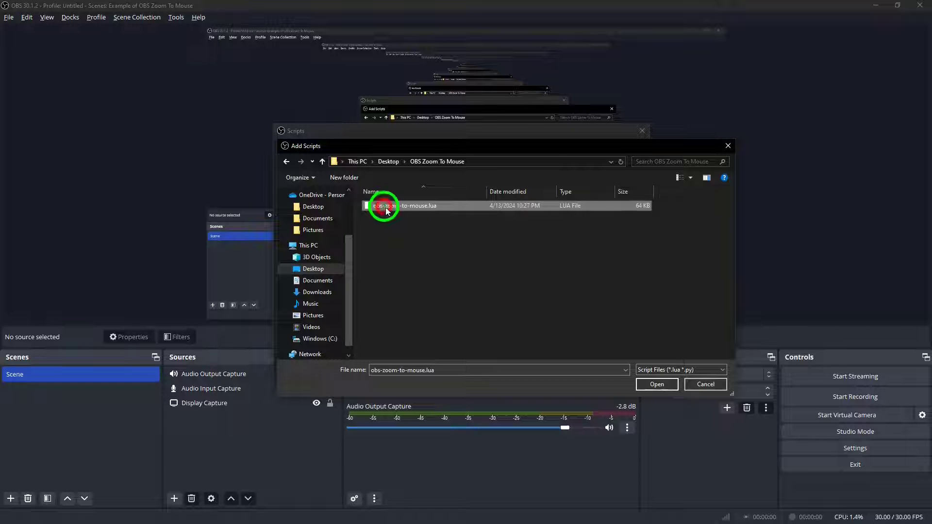
pyautogui.click(653, 386)
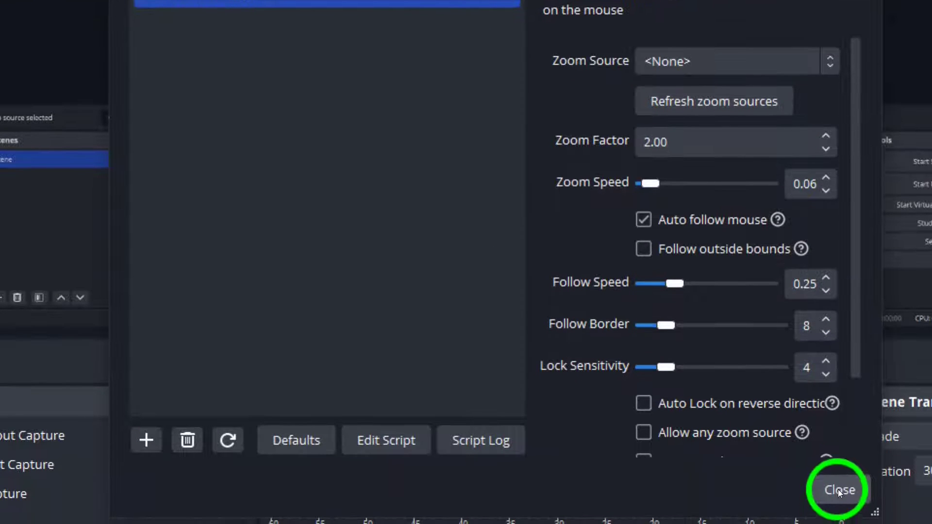
# - Close the Scripts dialog to return to the main OBS window
pyautogui.click(839, 487)
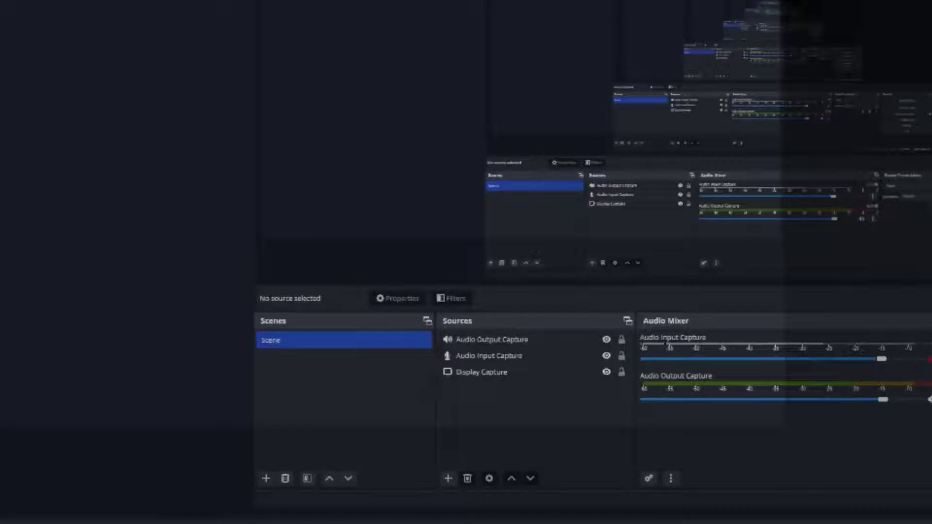
# - Bind 'Toggle zoom to mouse' to 4 and 'Toggle follow mouse during zoom' to 5, then apply
pyautogui.click(13, 34)
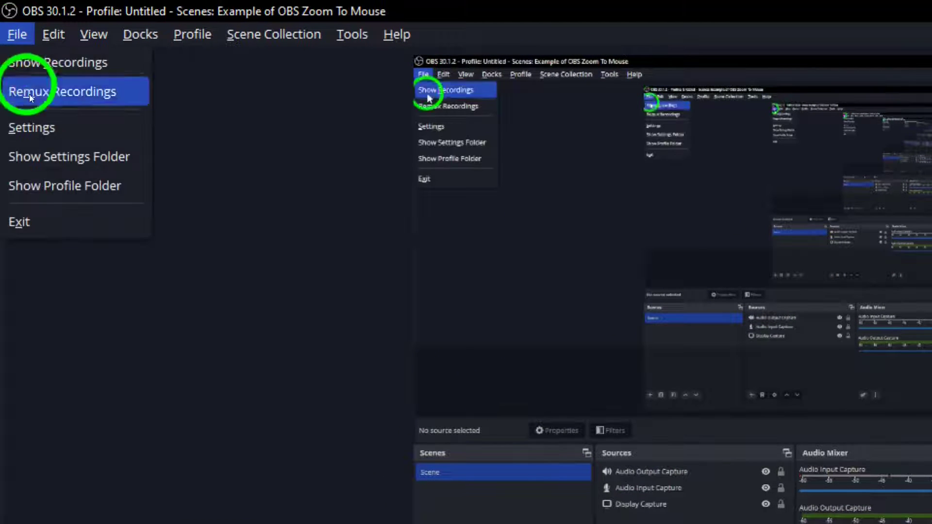
pyautogui.click(44, 125)
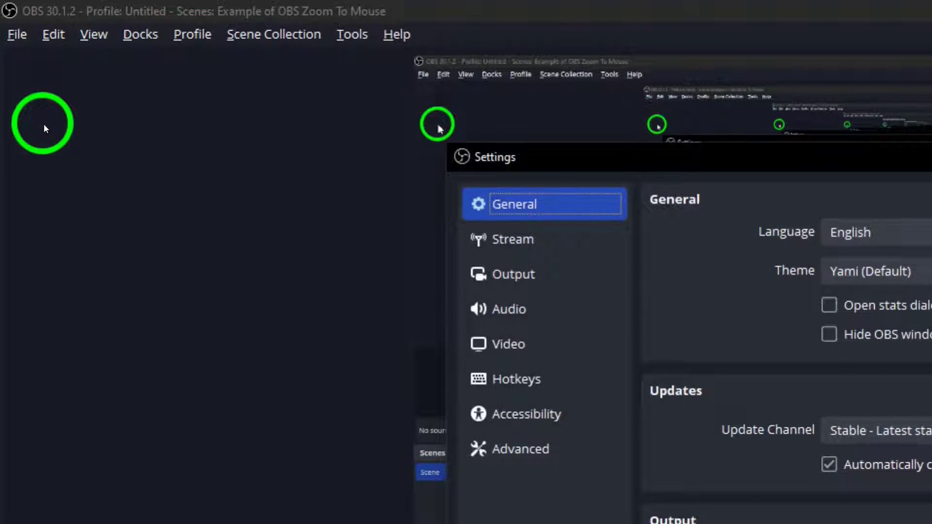
pyautogui.click(531, 377)
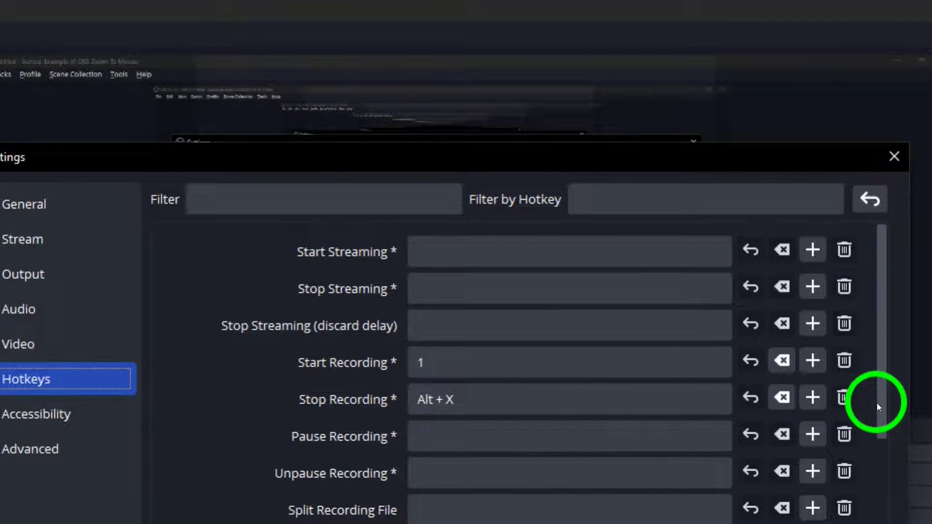
pyautogui.moveTo(877, 403); pyautogui.dragTo(900, 507)
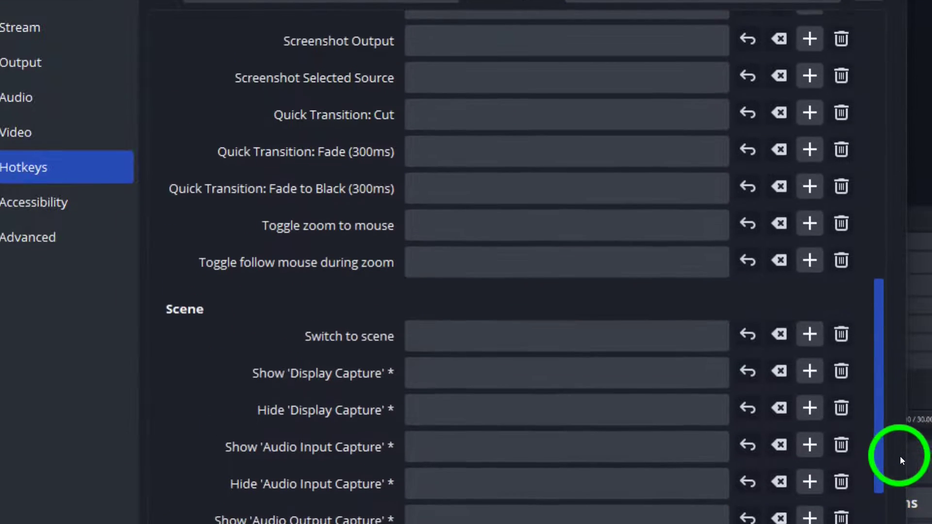
pyautogui.moveTo(901, 508); pyautogui.dragTo(901, 454)
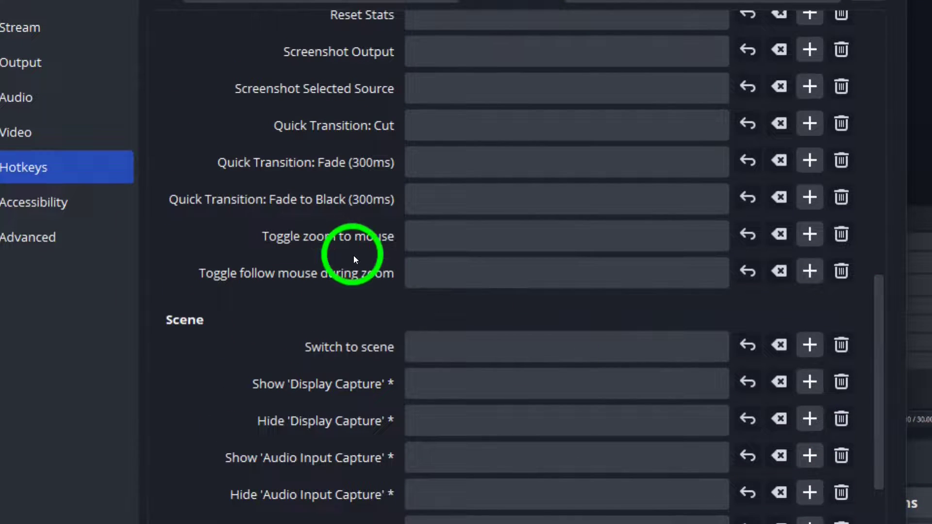
pyautogui.click(425, 235)
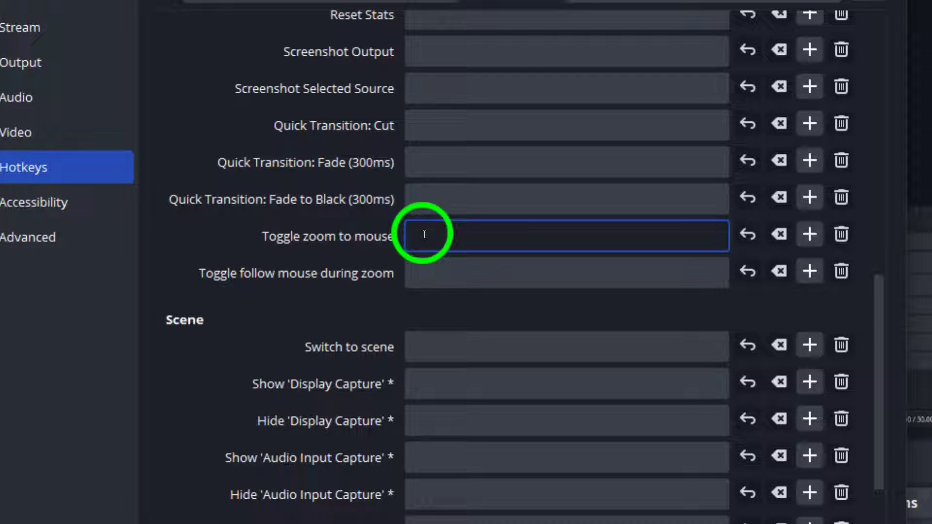
pyautogui.press('4')
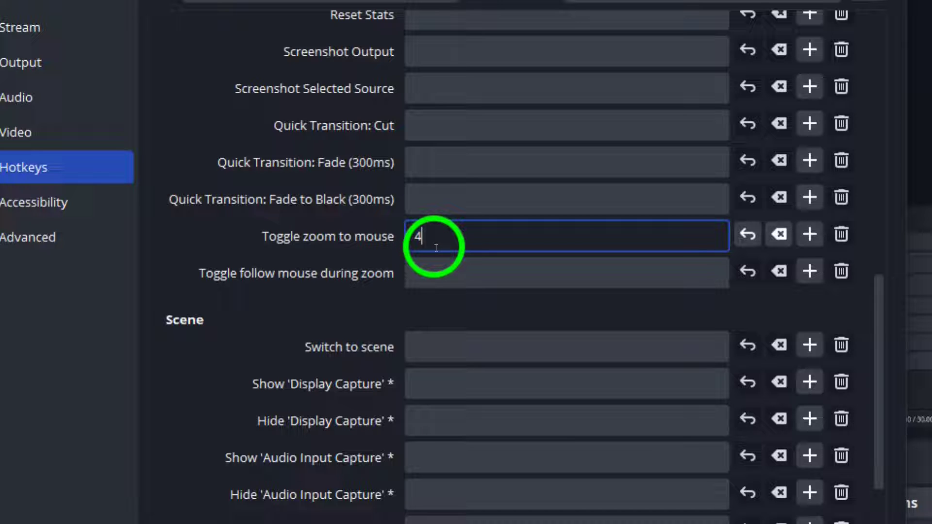
pyautogui.click(424, 271)
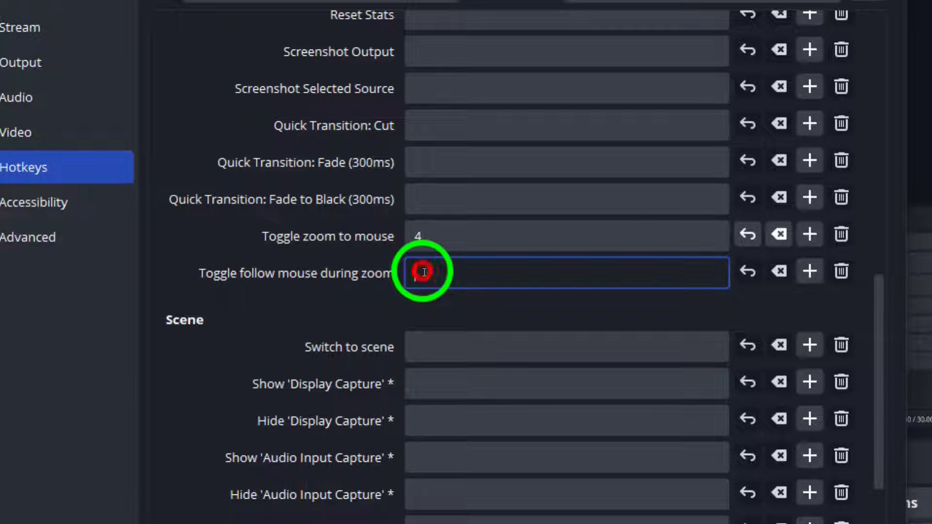
pyautogui.press('5')
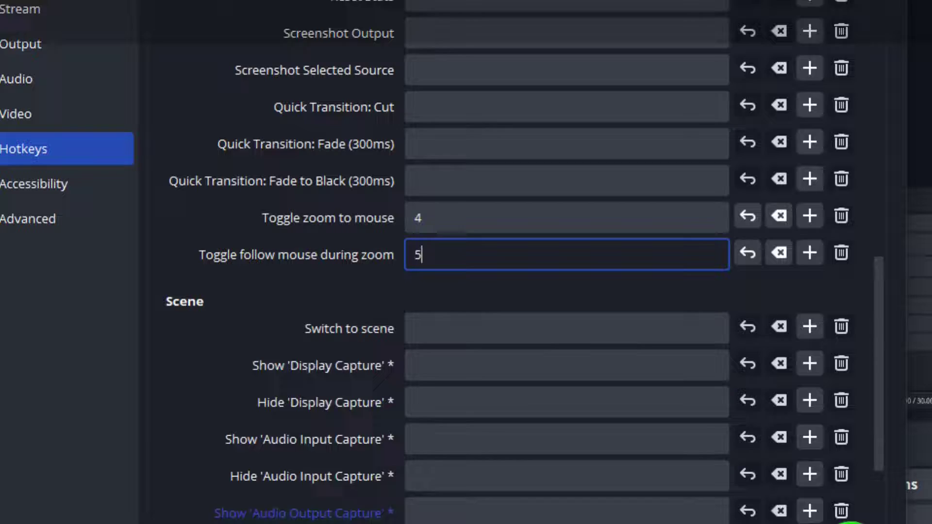
pyautogui.click(865, 493)
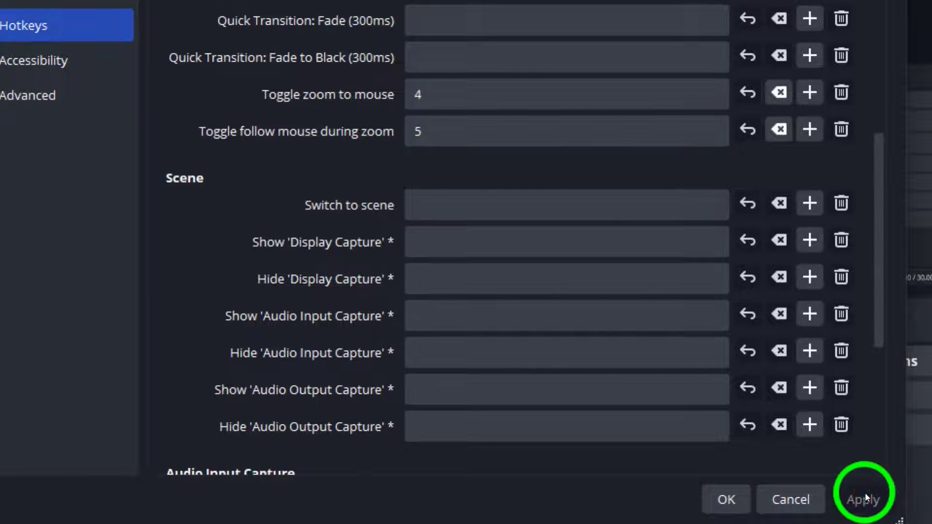
pyautogui.click(722, 480)
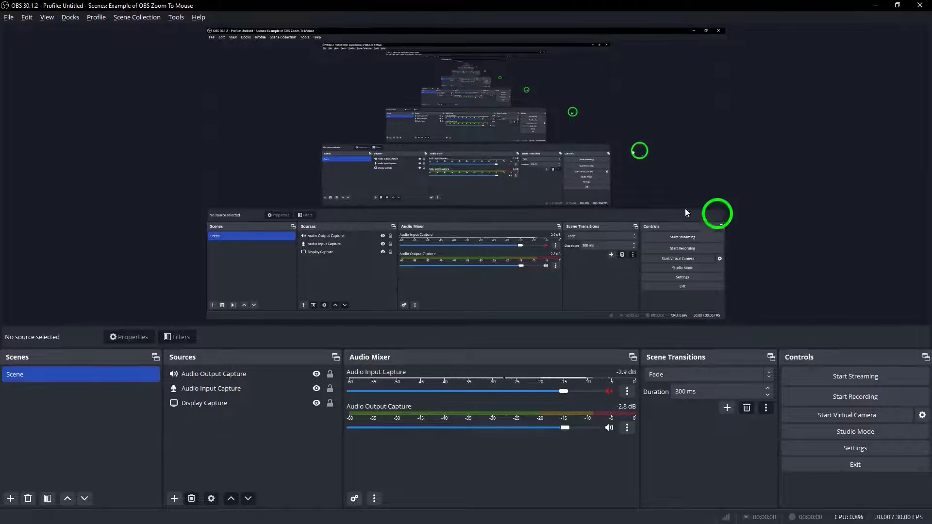
# - Set the obs-zoom-to-mouse.lua Zoom Source to Display Capture in the Scripts manager
pyautogui.click(174, 17)
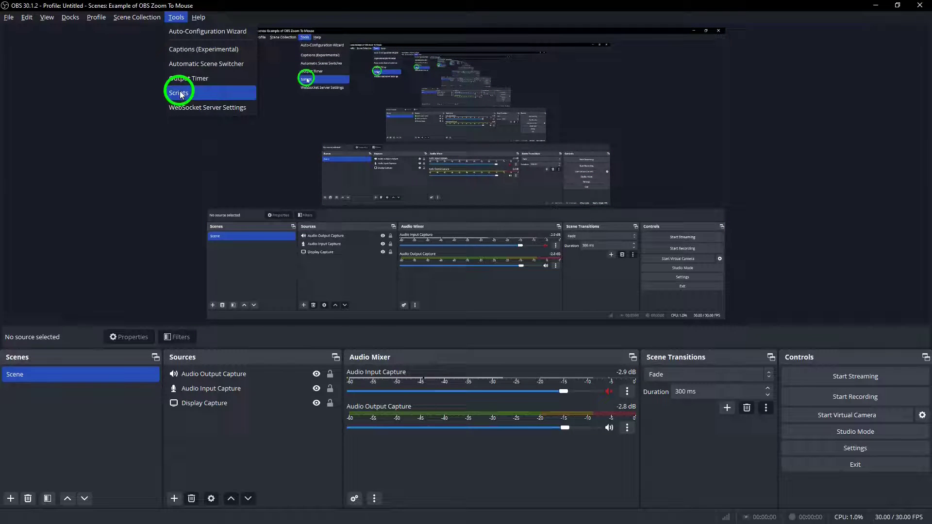
pyautogui.click(181, 93)
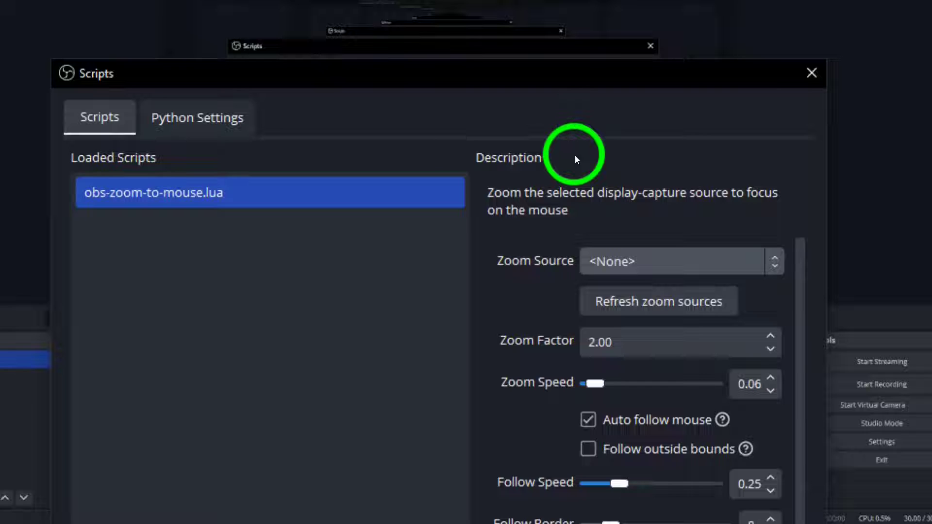
pyautogui.click(780, 266)
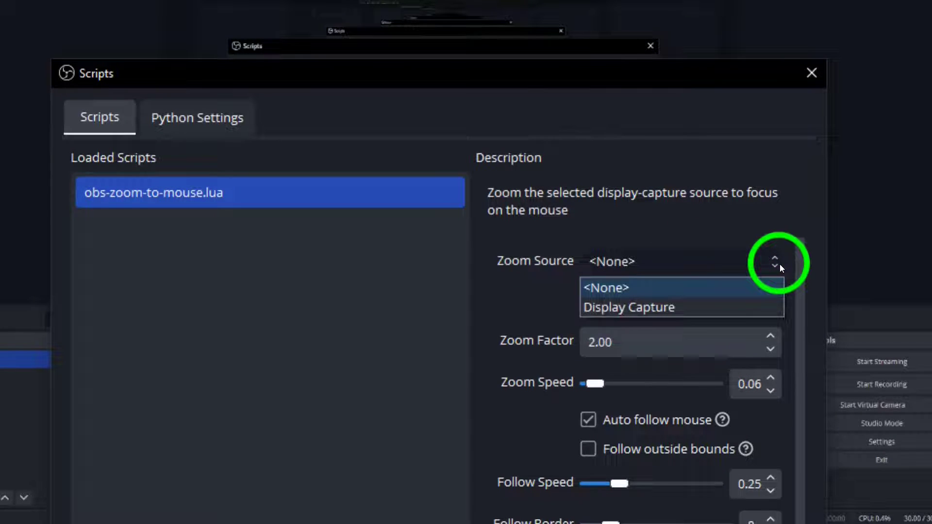
pyautogui.click(659, 306)
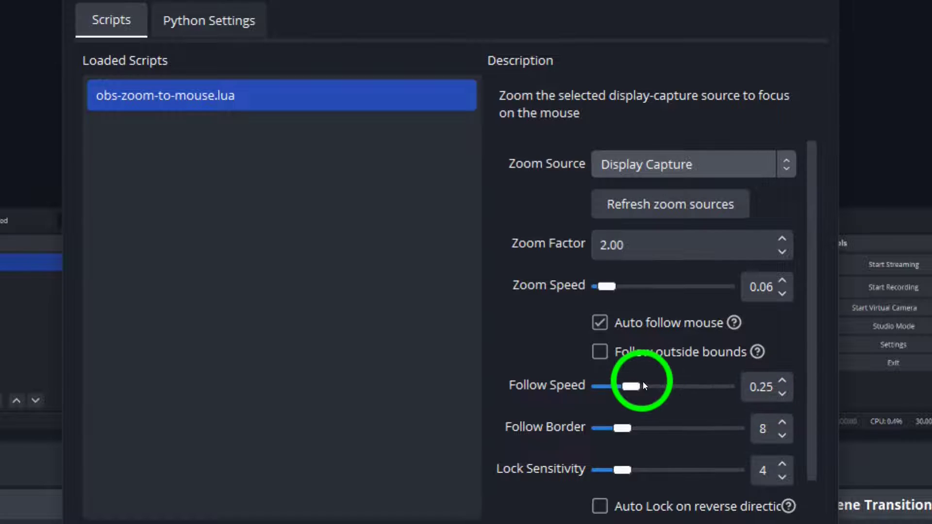
# - Lower the Follow Speed slider from 0.25 to about 0.15
pyautogui.moveTo(636, 383); pyautogui.dragTo(623, 387)
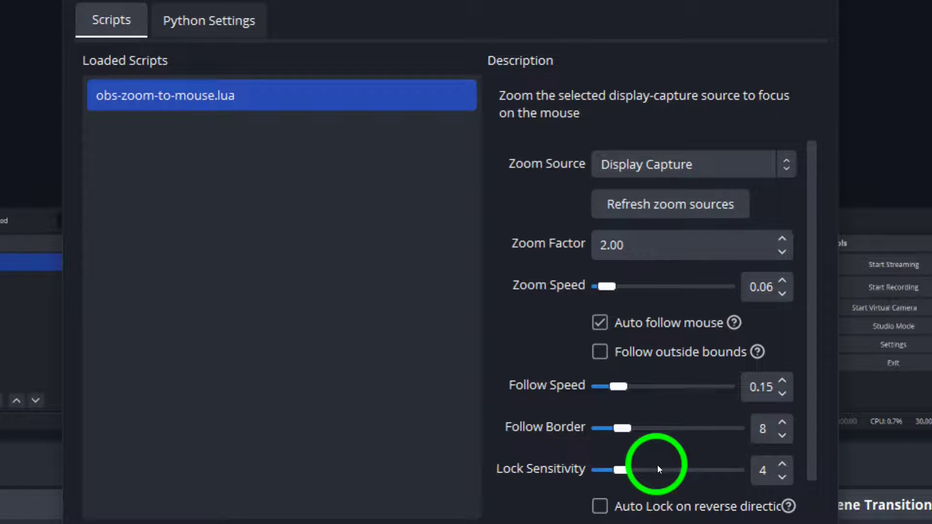
pyautogui.moveTo(811, 446); pyautogui.dragTo(815, 500)
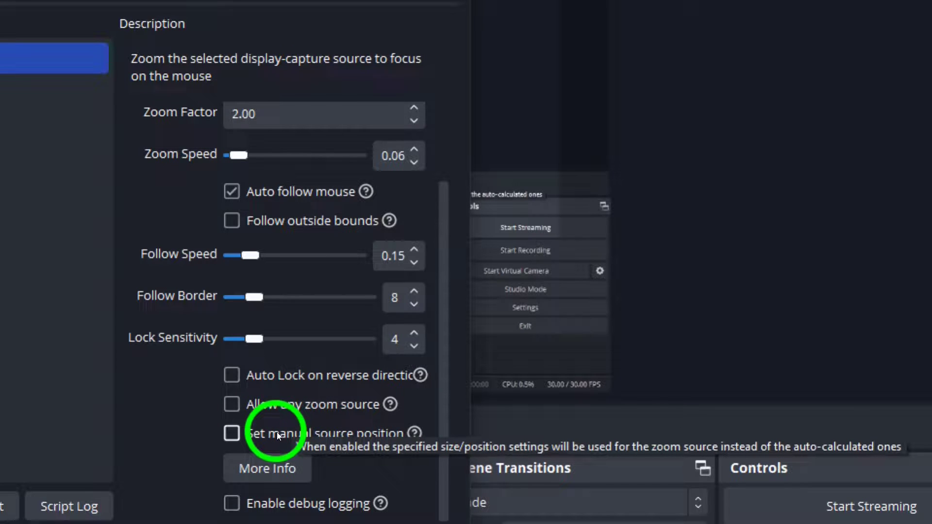
# - Tick 'Set manual source position' and review its X, Y, Width, Height and Monitor fields
pyautogui.click(231, 428)
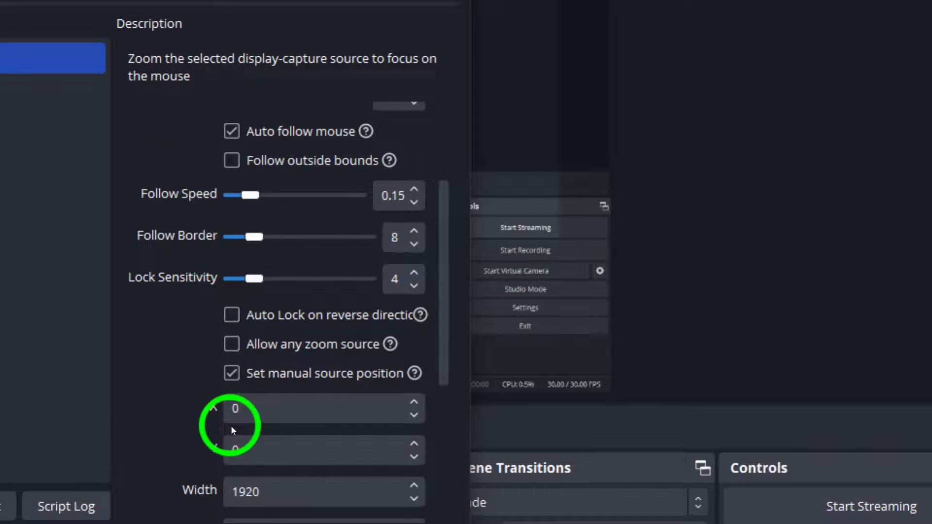
pyautogui.moveTo(444, 347); pyautogui.dragTo(452, 431)
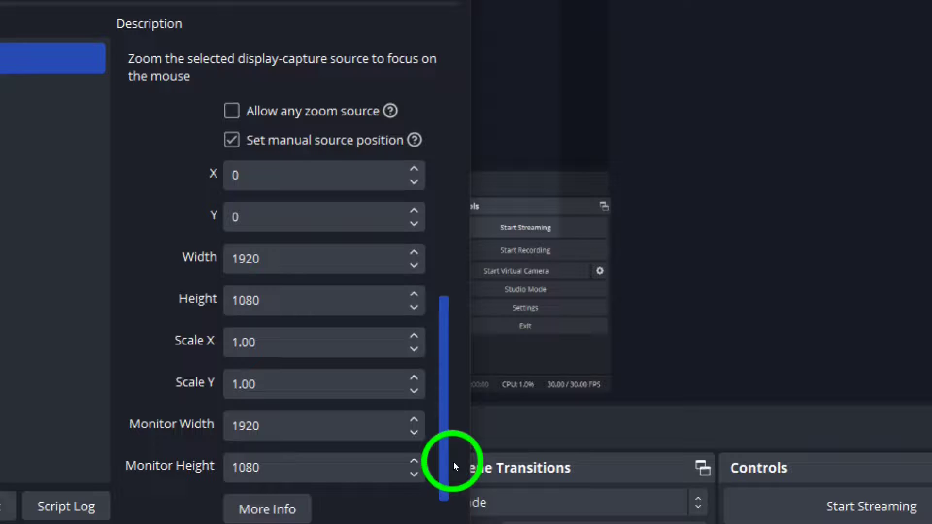
pyautogui.moveTo(451, 431); pyautogui.dragTo(454, 468)
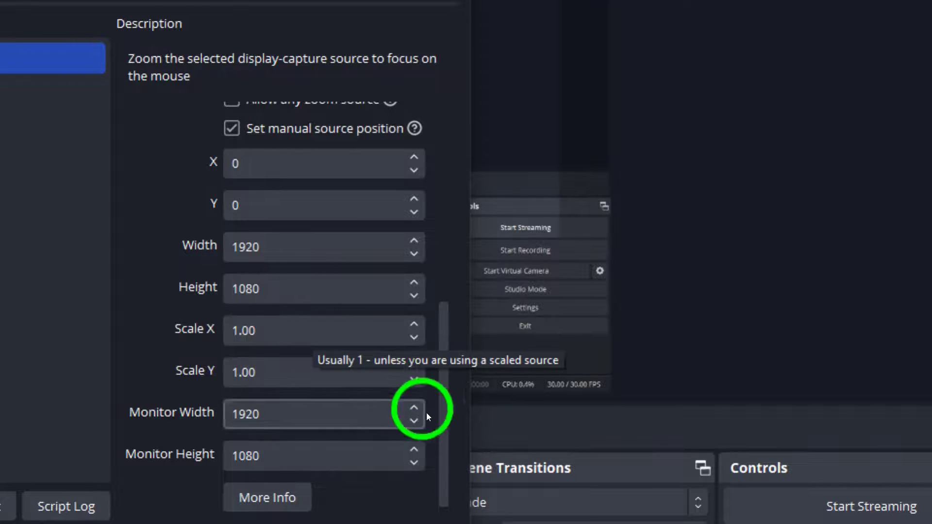
pyautogui.moveTo(444, 426); pyautogui.dragTo(446, 302)
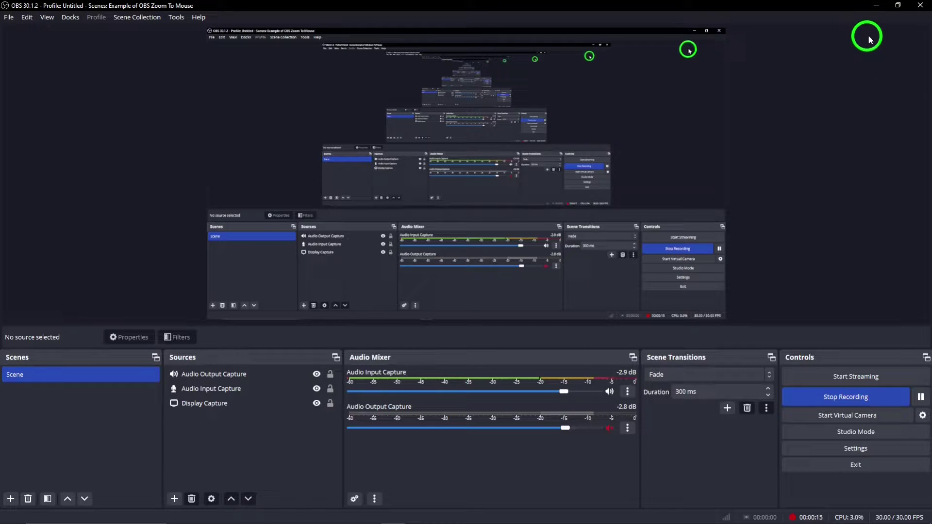
# - Minimize the recording OBS window to show the otter-wallpaper desktop
pyautogui.click(880, 6)
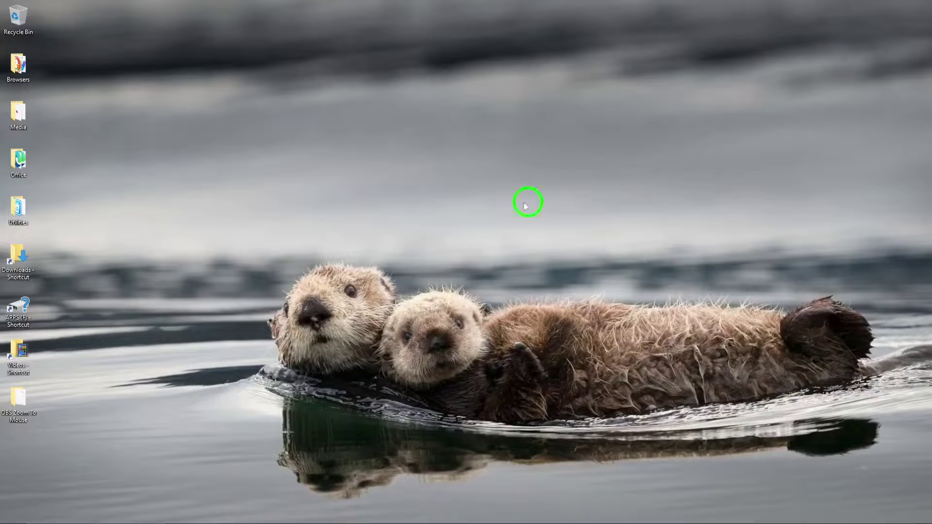